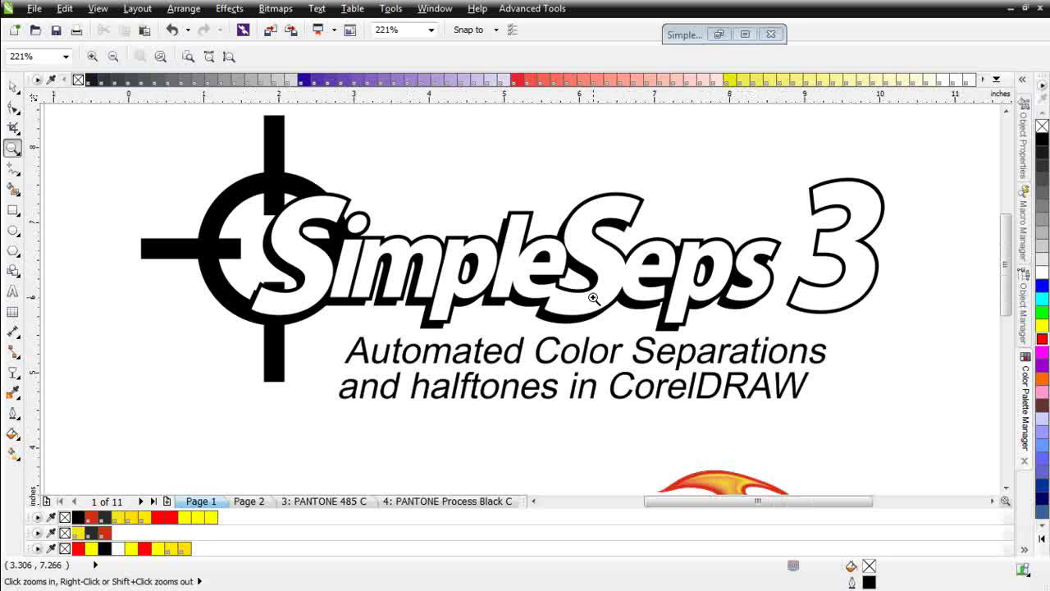
Zoom out from 221% to 100% to see the SimpleSeps logo and all three Baseball Wildcats graphics.
right_click(618, 360)
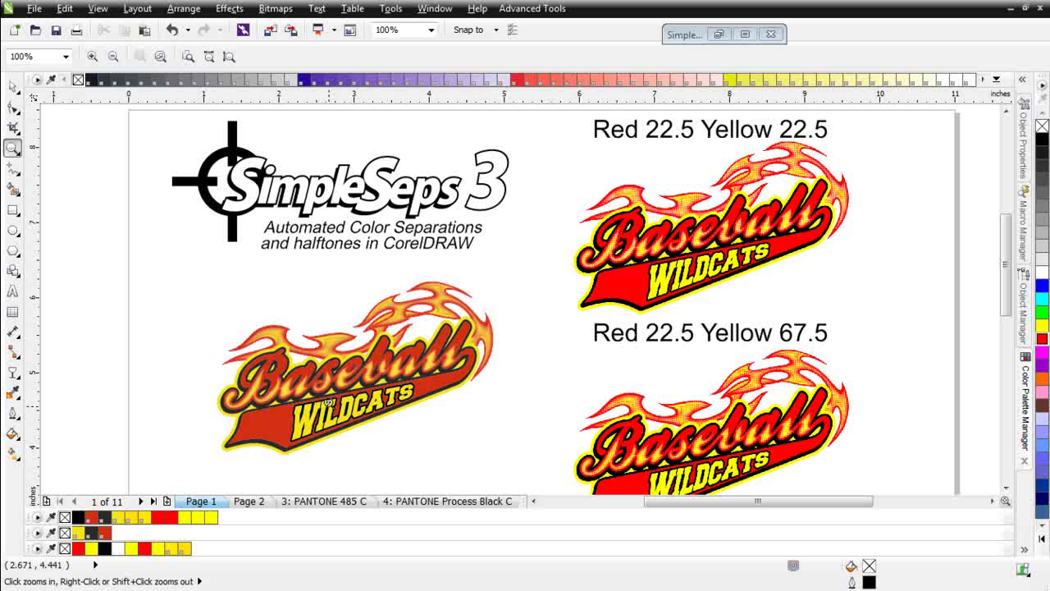
Marquee-select the 800 objects of the left Baseball Wildcats graphic with the Pick tool.
left_click(22, 89)
left_click_drag(179, 255, 526, 461)
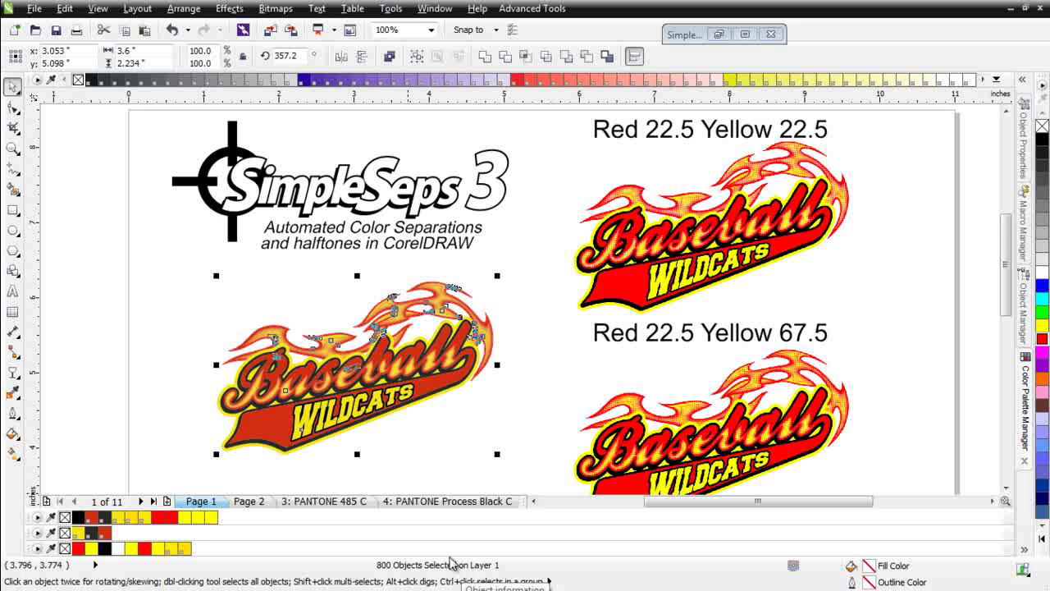
In SimpleSeps, build the selection palette (10 colors, 11 tints) and check one black, red and yellow swatch.
left_click(725, 33)
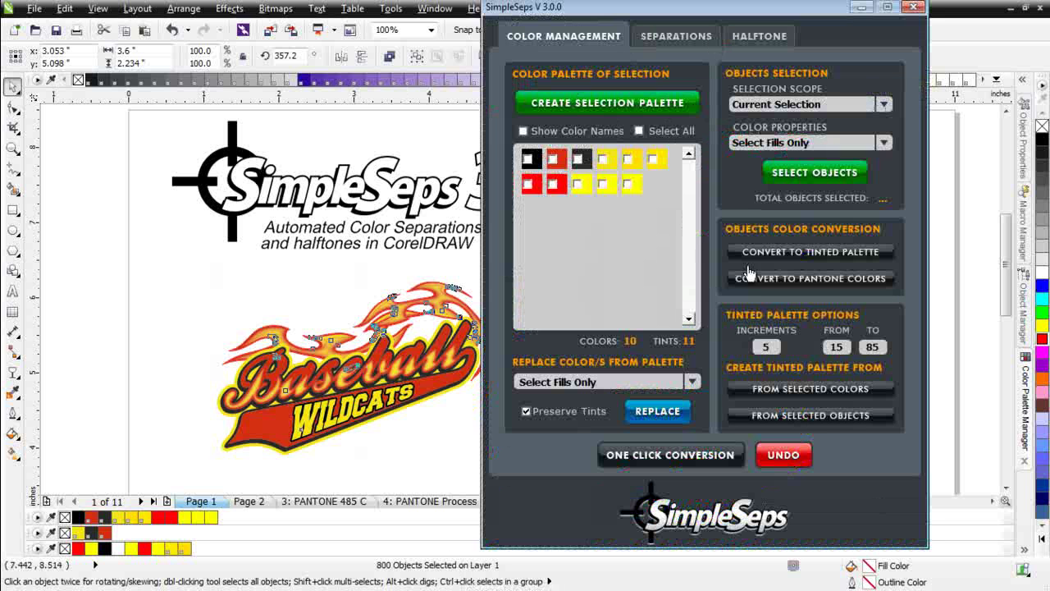
left_click(595, 103)
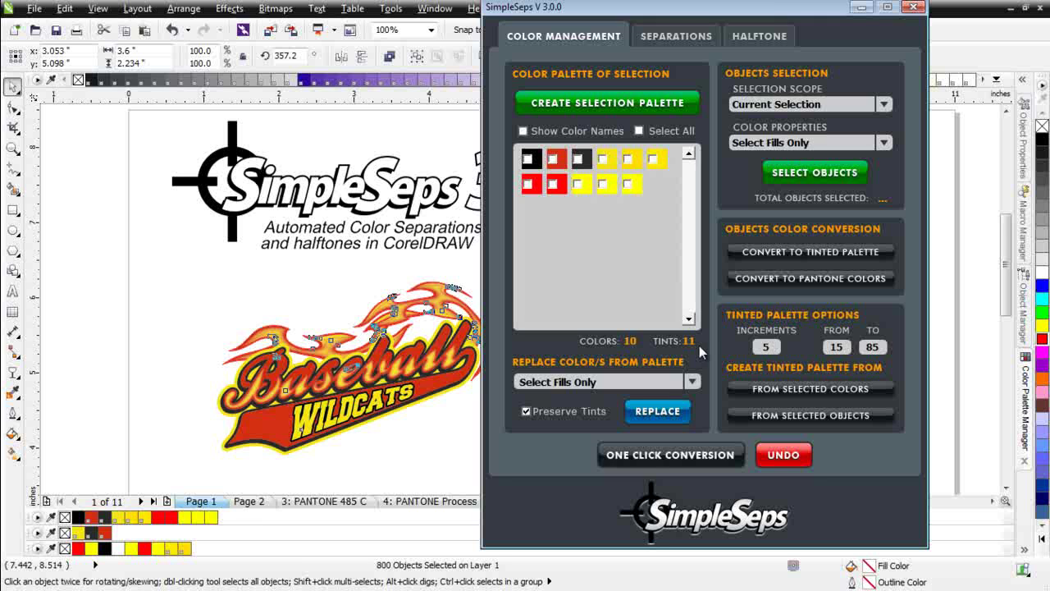
left_click(529, 159)
left_click(579, 186)
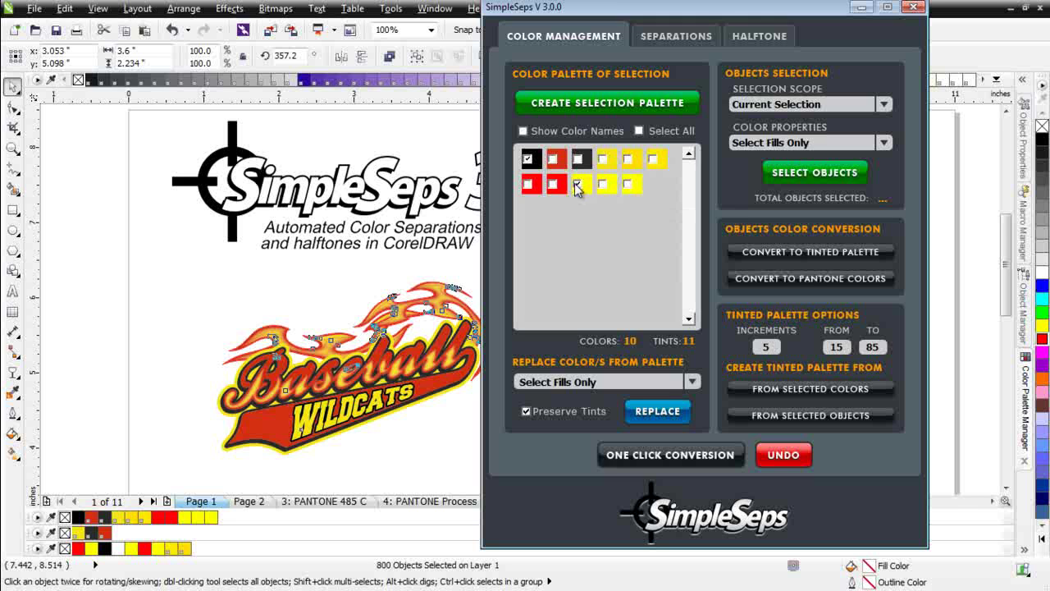
left_click(528, 184)
left_click(578, 183)
Run One Click Conversion to reduce the graphic to 3 colors and 4 tints, then check the lighter red tint.
left_click(683, 457)
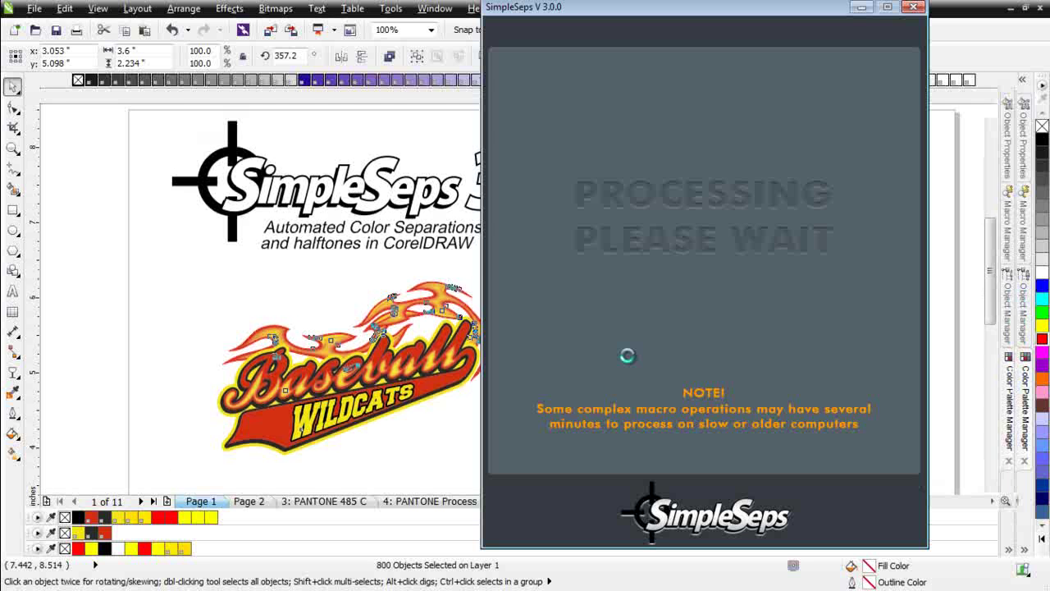
left_click(645, 326)
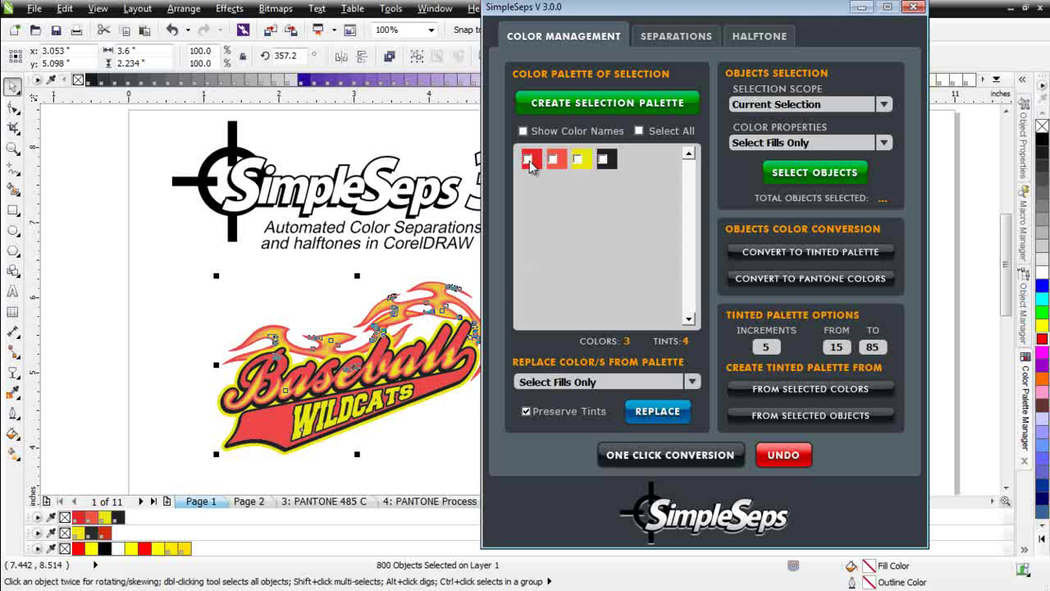
mouse_move(530, 165)
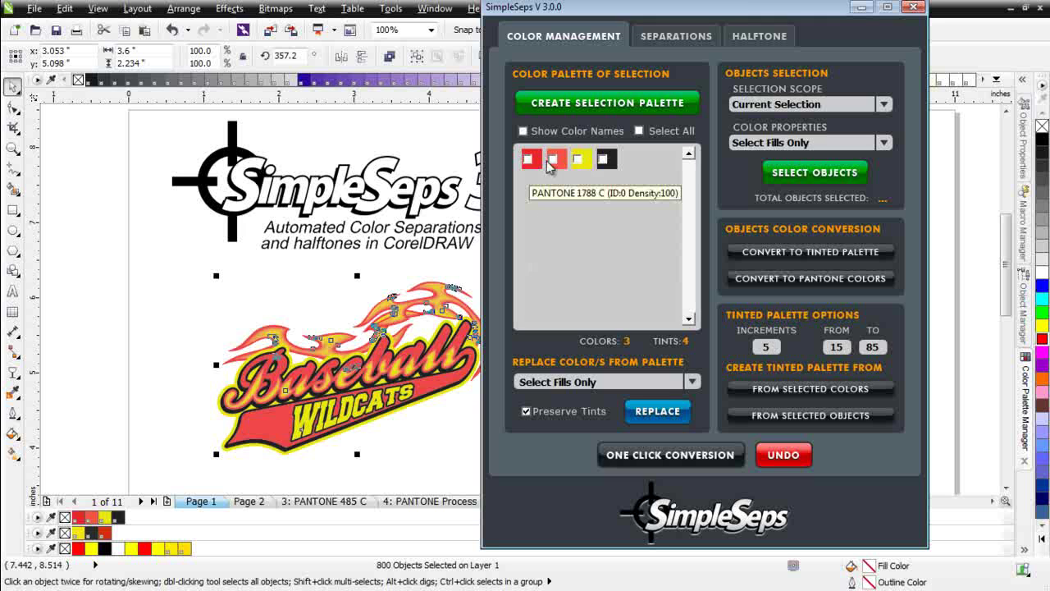
mouse_move(562, 165)
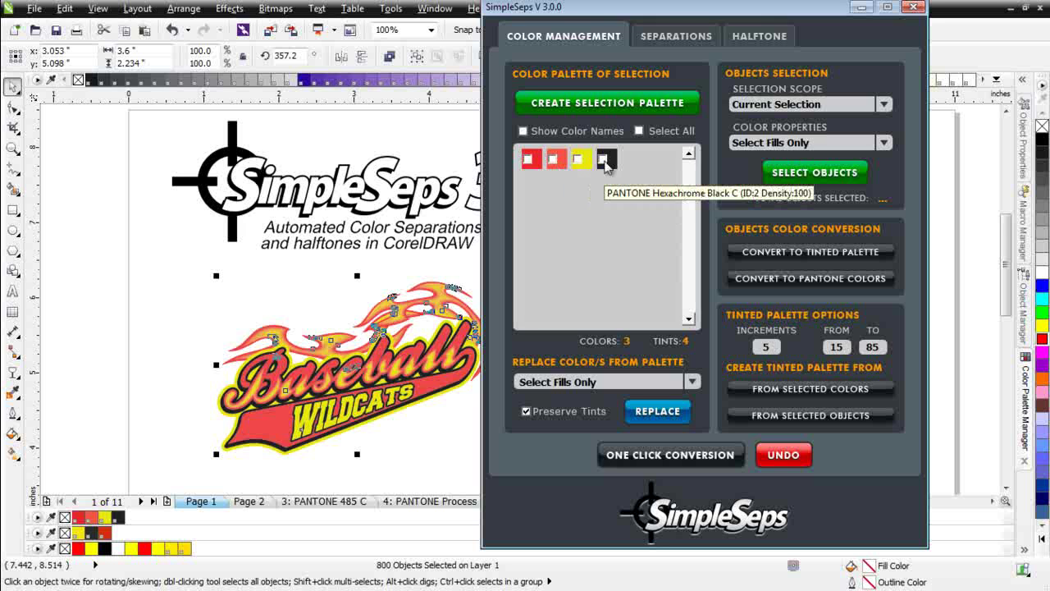
left_click(553, 159)
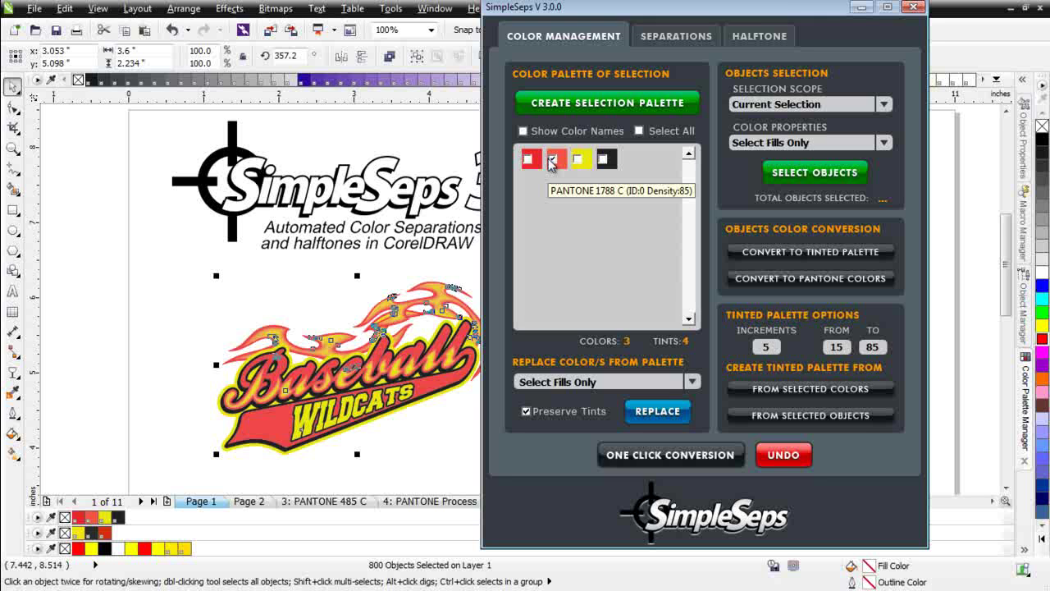
Matching fills and outlines, select the six 85% PANTONE 1788 C objects, set them to 100%, then reselect the graphic.
left_click(554, 159)
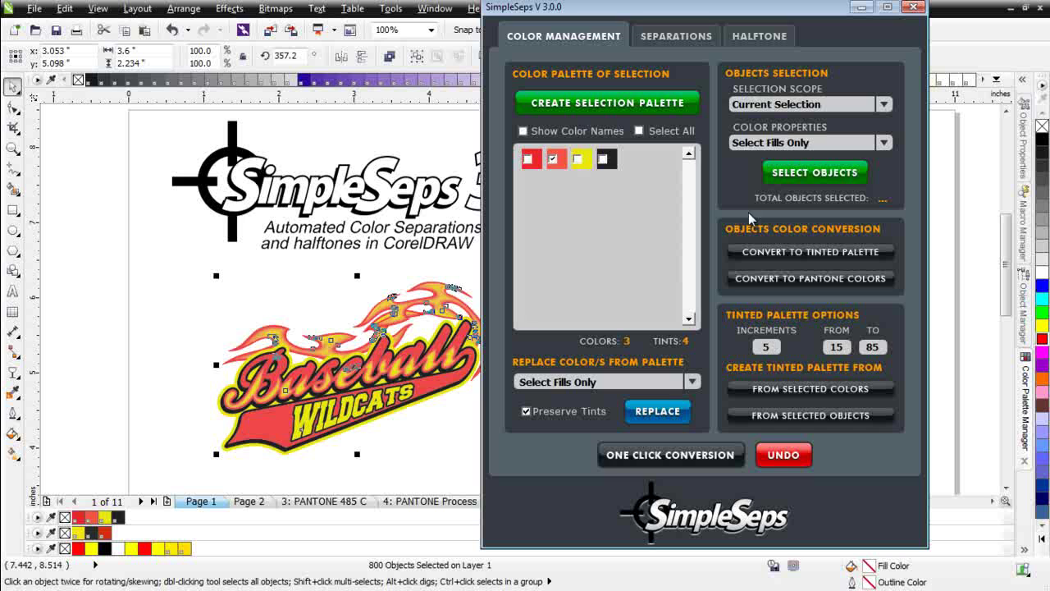
left_click(884, 143)
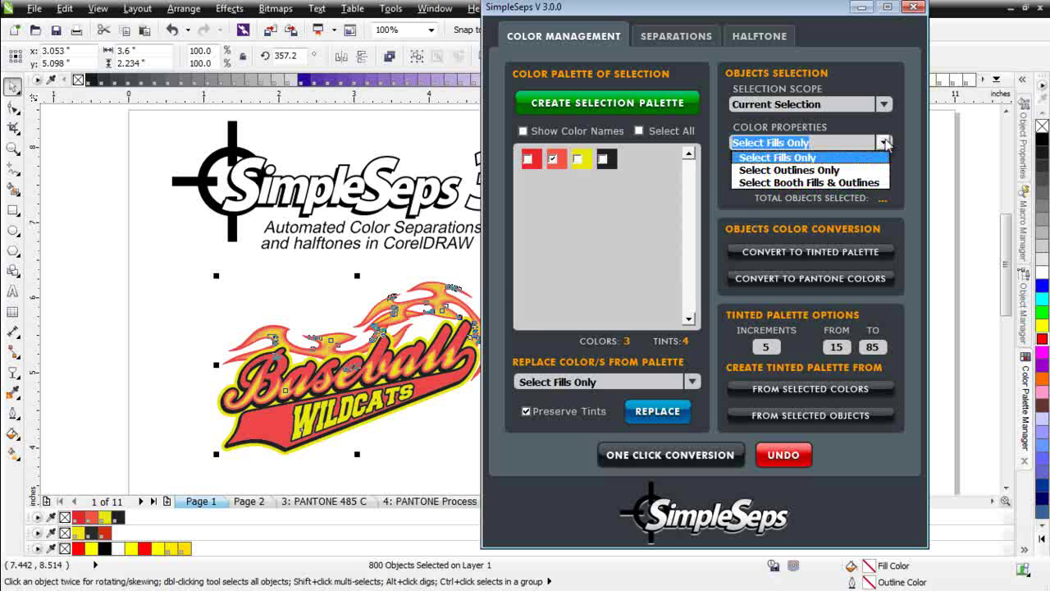
left_click(863, 181)
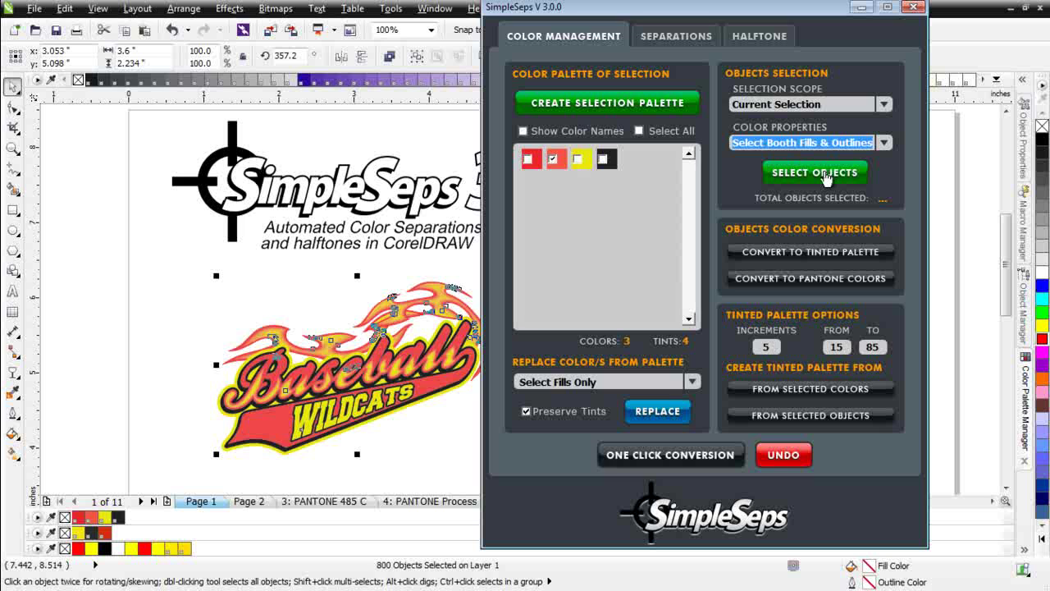
left_click(824, 176)
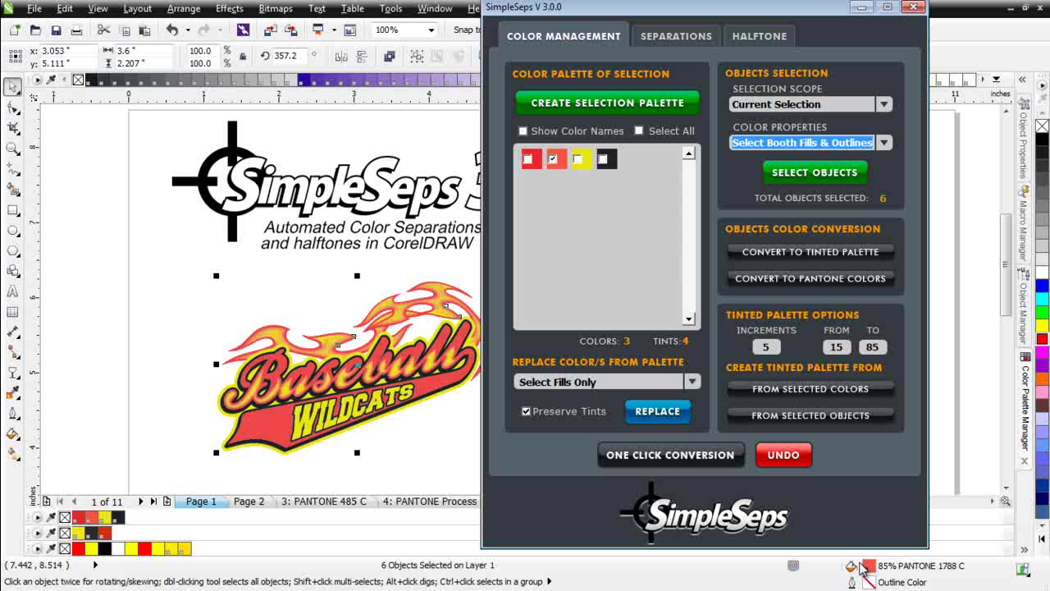
left_click(878, 570)
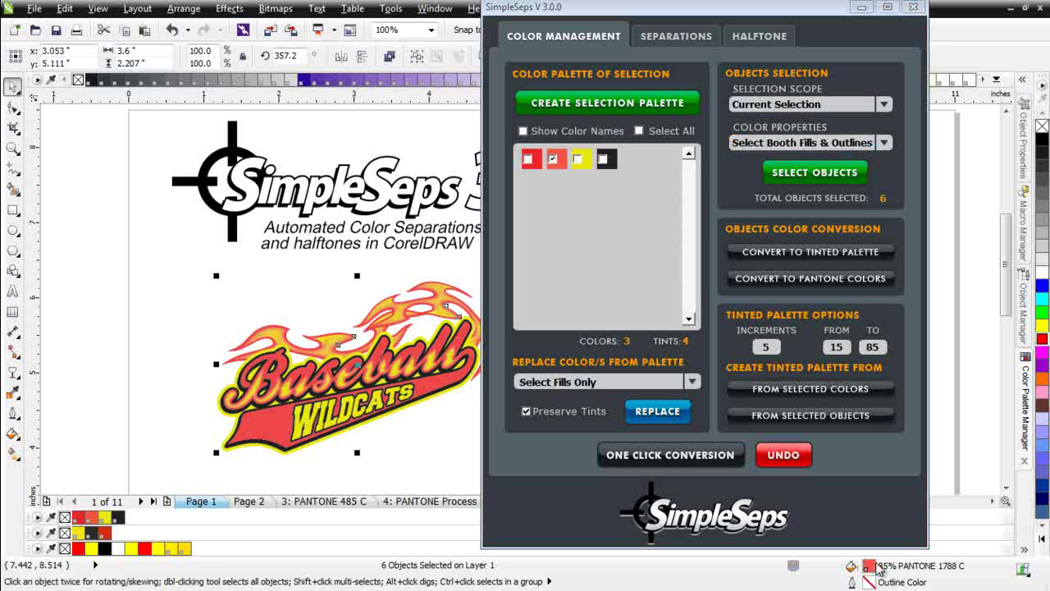
double_click(878, 570)
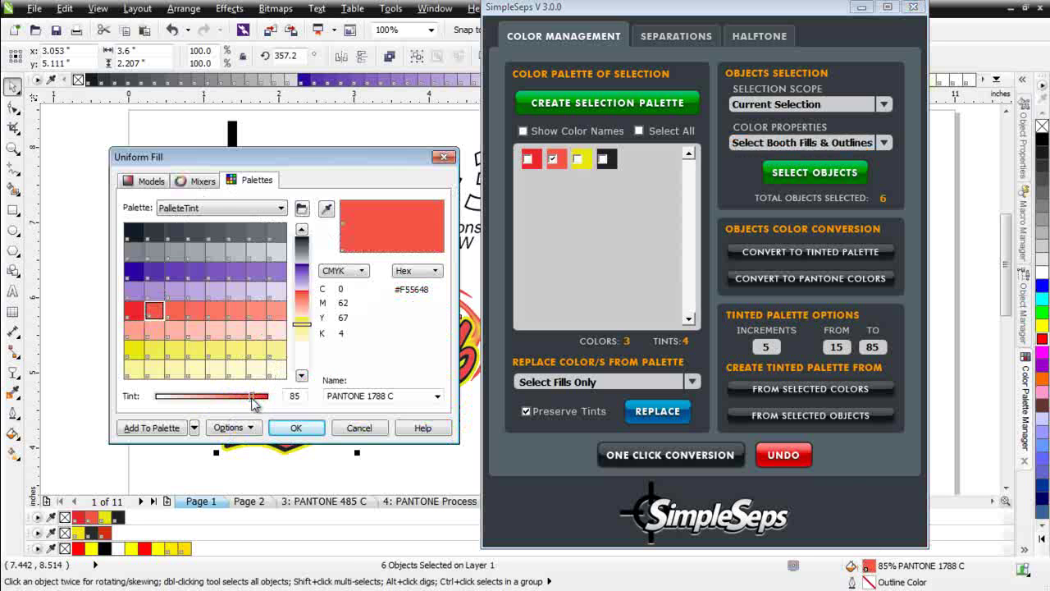
left_click_drag(254, 400, 270, 397)
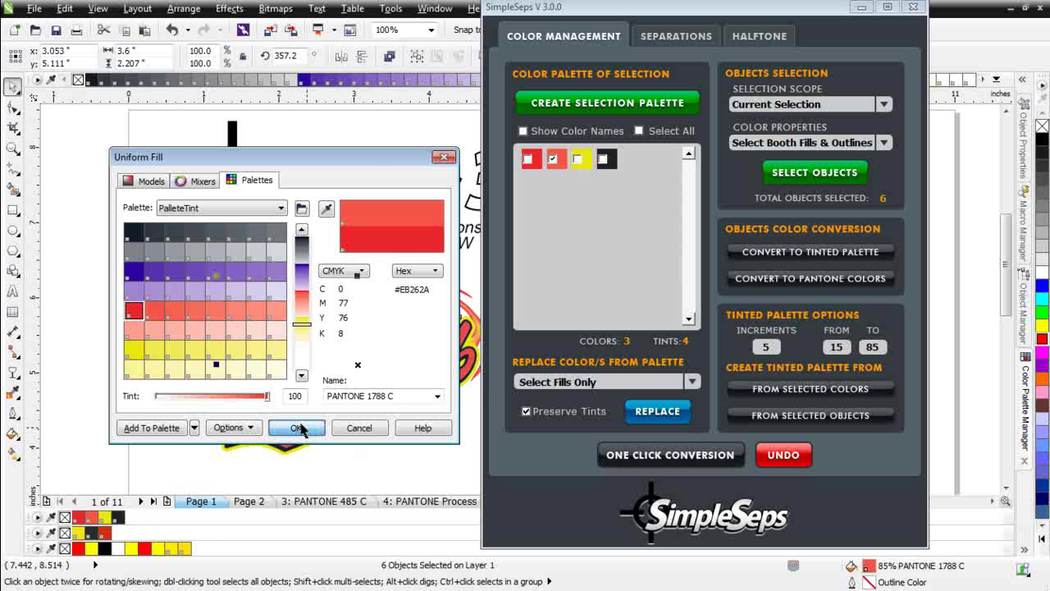
left_click(297, 427)
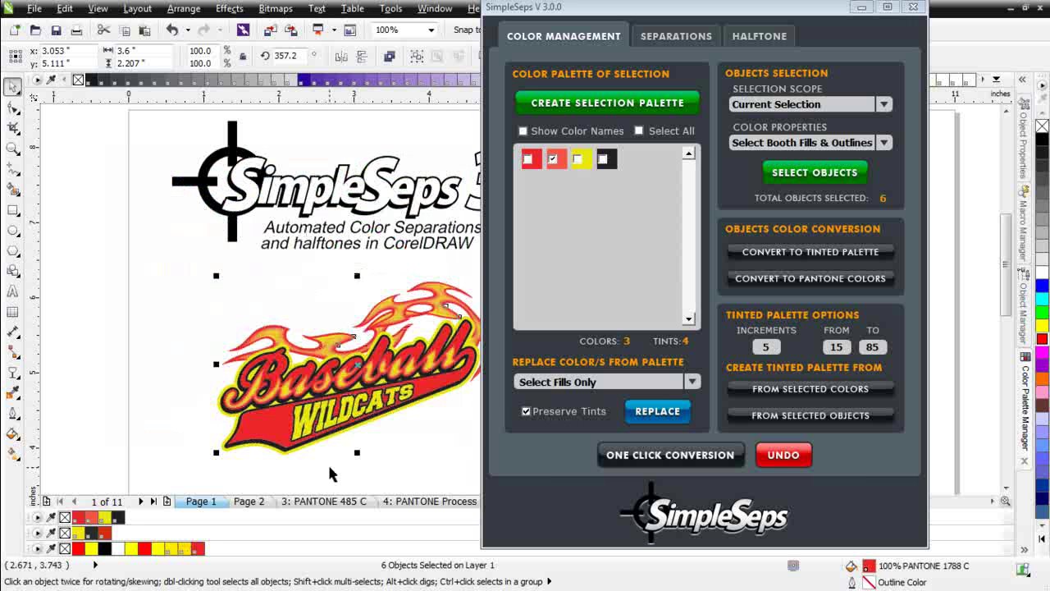
left_click(173, 273)
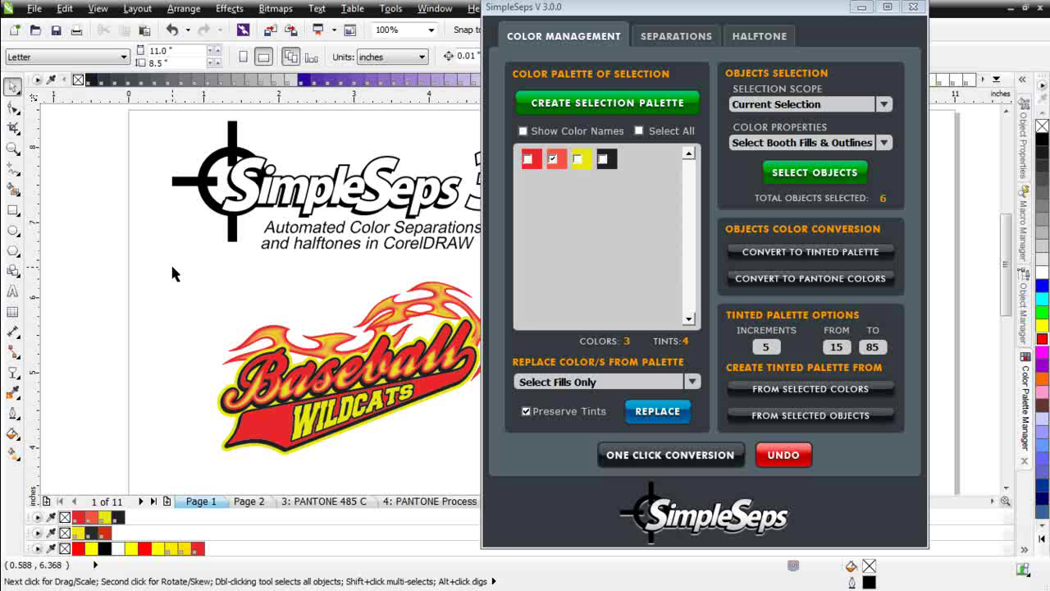
left_click_drag(173, 273, 525, 481)
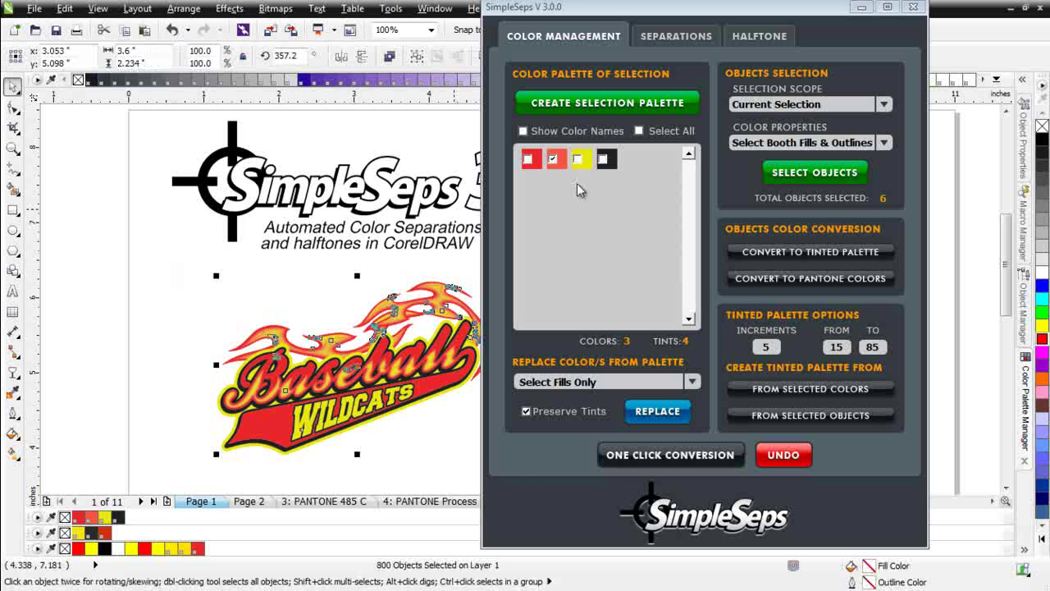
Rebuild the palette to three colors and review the Separations tab: three PANTONE inks at 45 LPI, 22.5°.
left_click(615, 105)
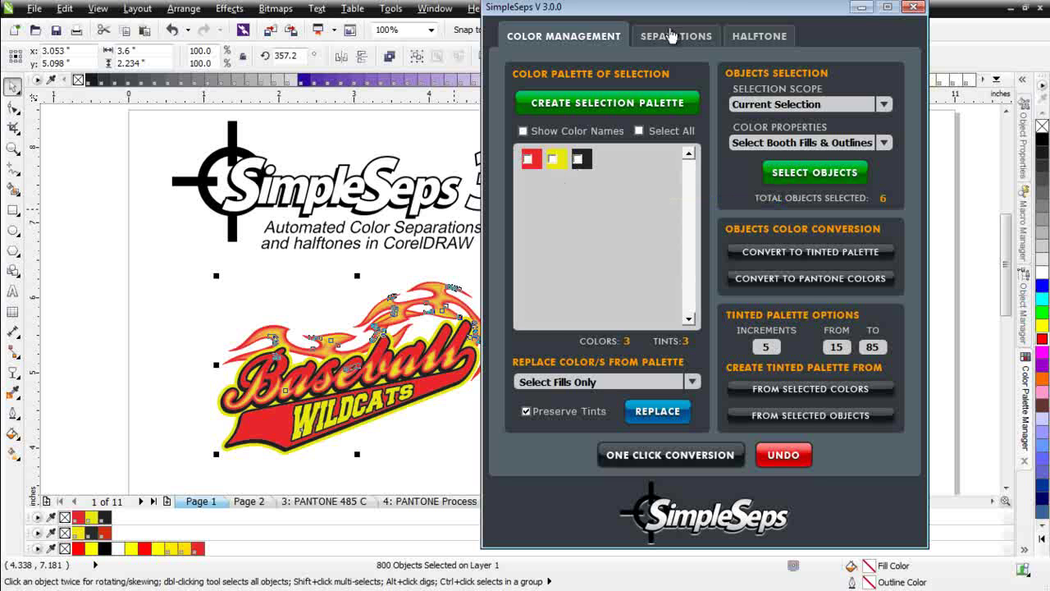
left_click(673, 36)
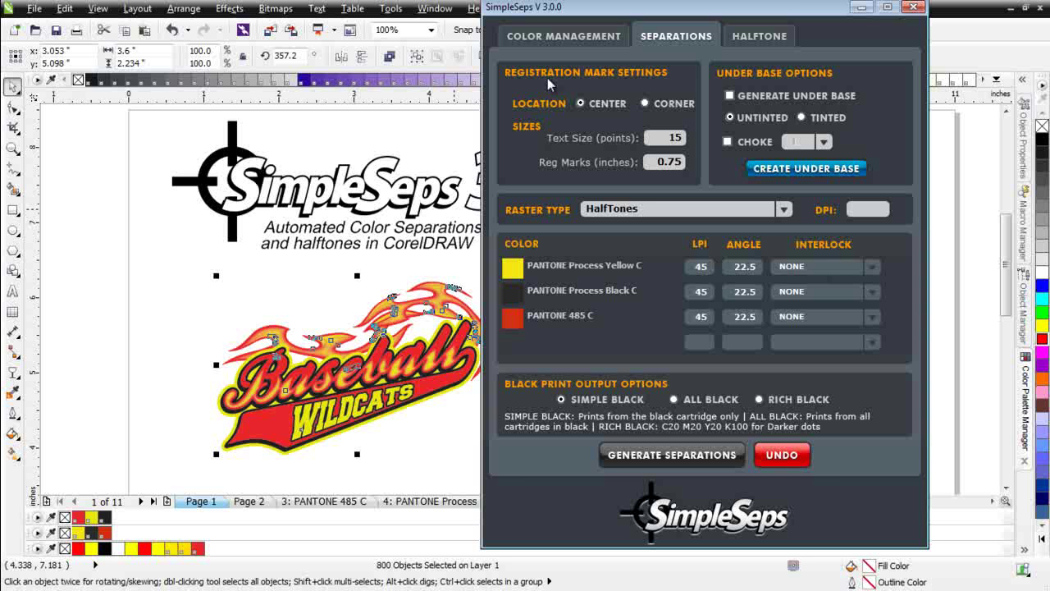
left_click(861, 7)
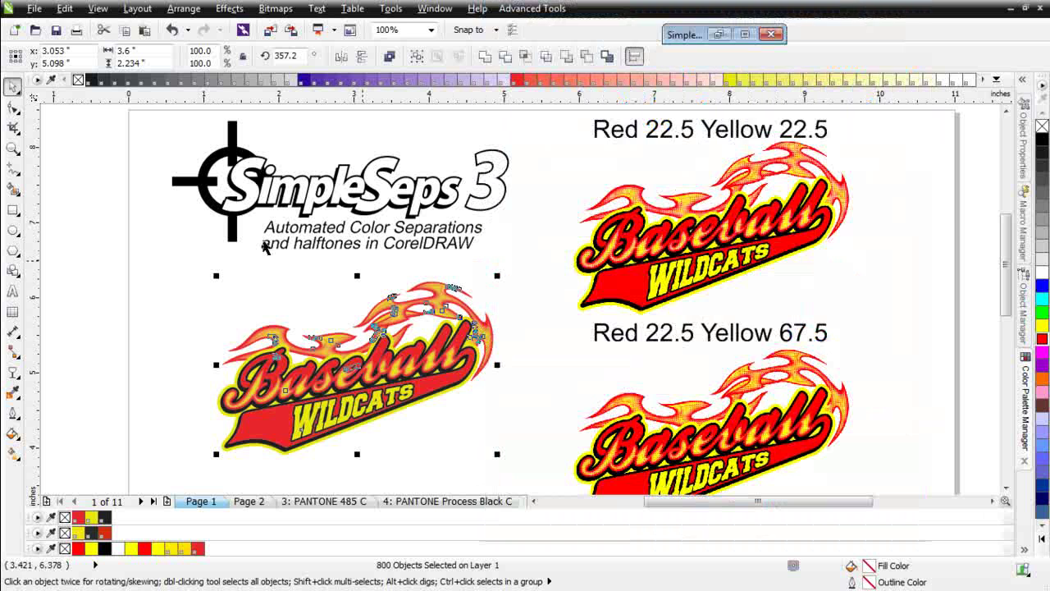
left_click(12, 148)
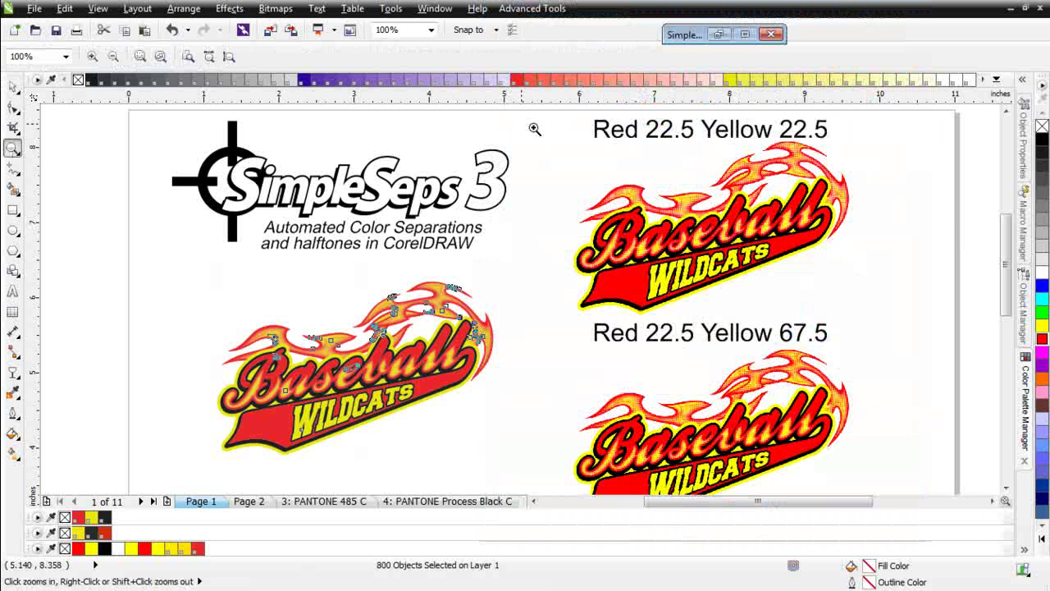
left_click_drag(600, 138, 839, 303)
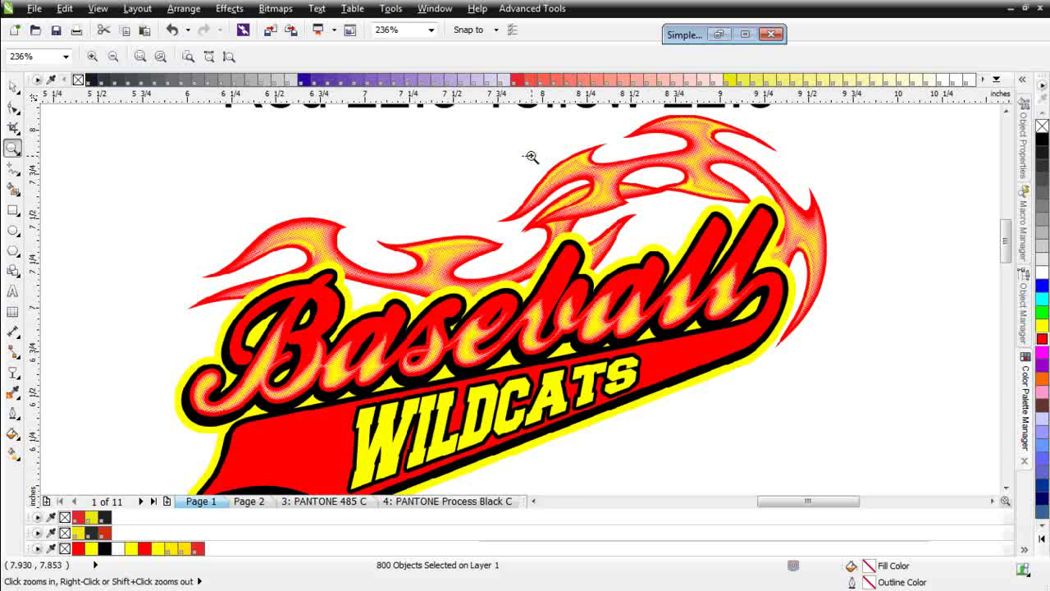
left_click_drag(534, 159, 679, 251)
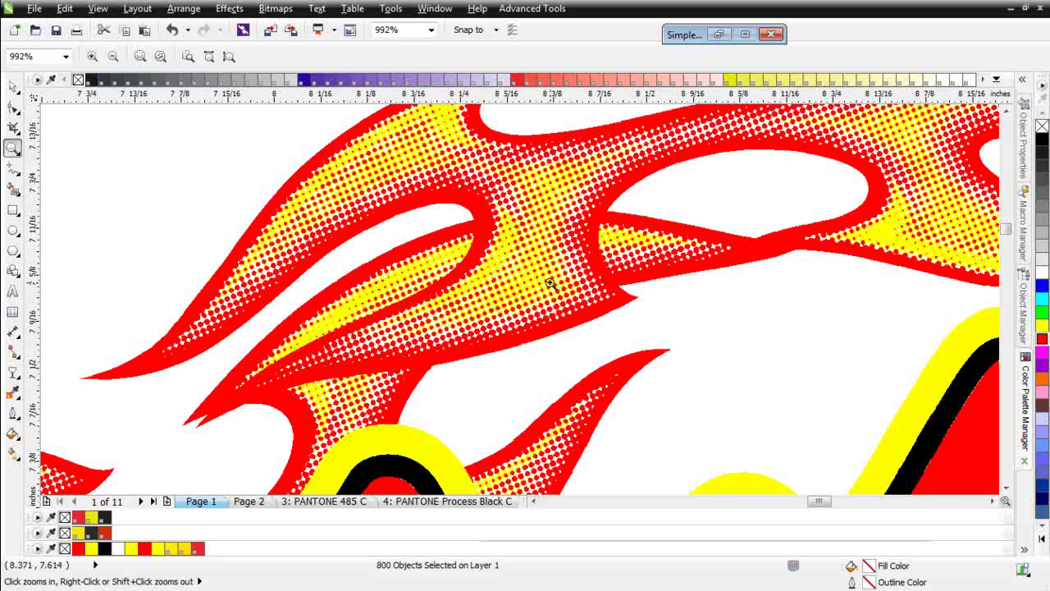
right_click(724, 356)
right_click(724, 356)
right_click(722, 356)
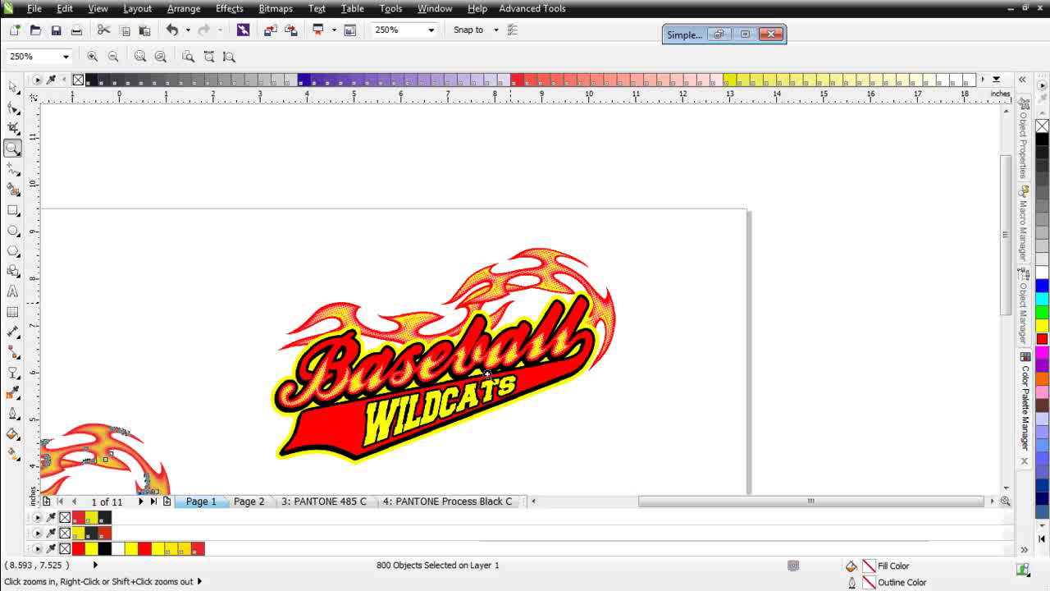
right_click(428, 402)
left_click(476, 455)
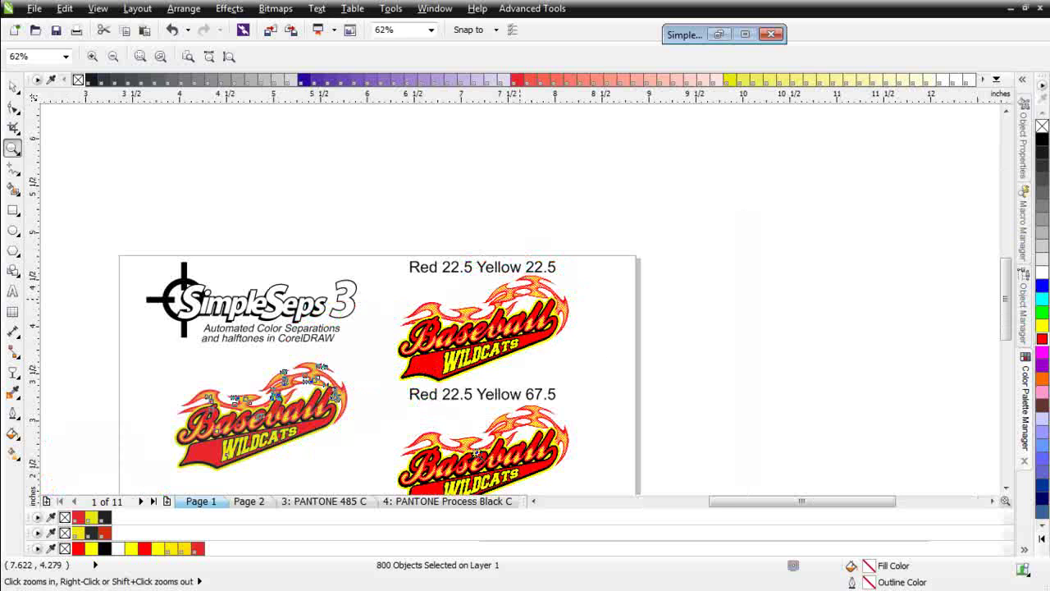
left_click(535, 313)
right_click(523, 299)
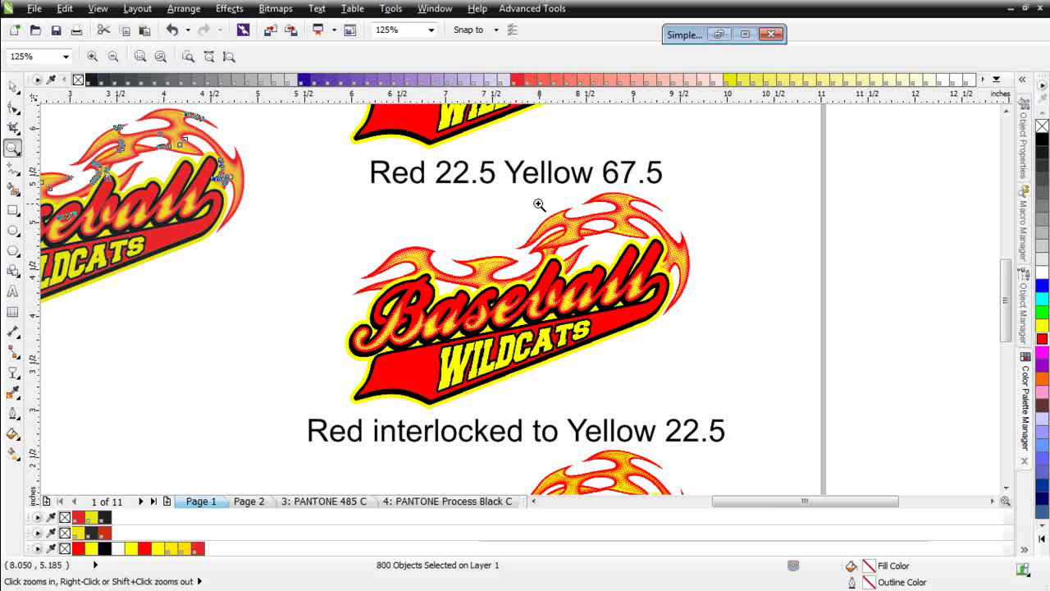
left_click_drag(512, 200, 640, 301)
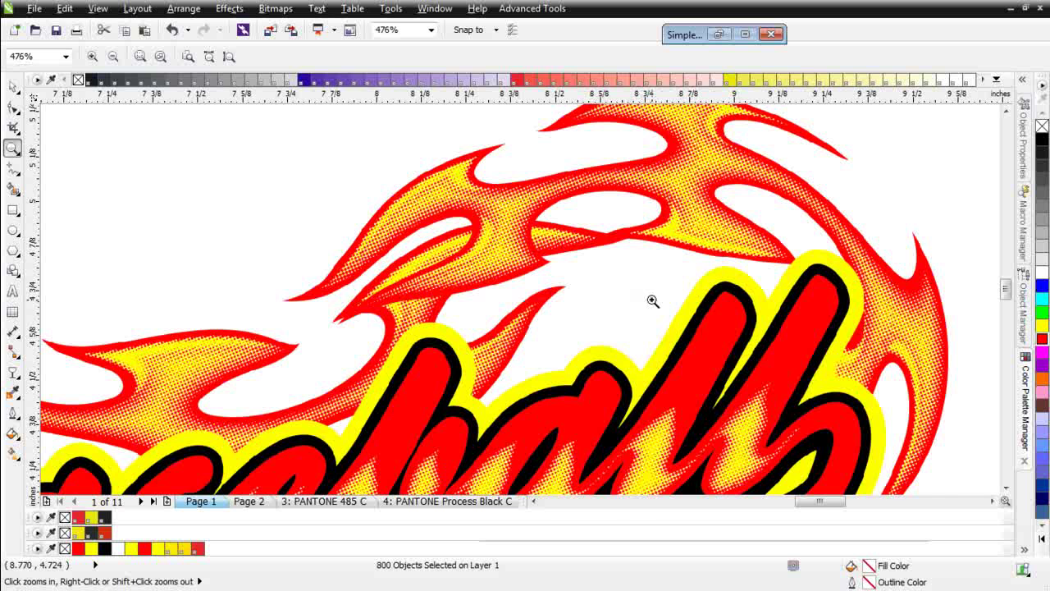
right_click(642, 301)
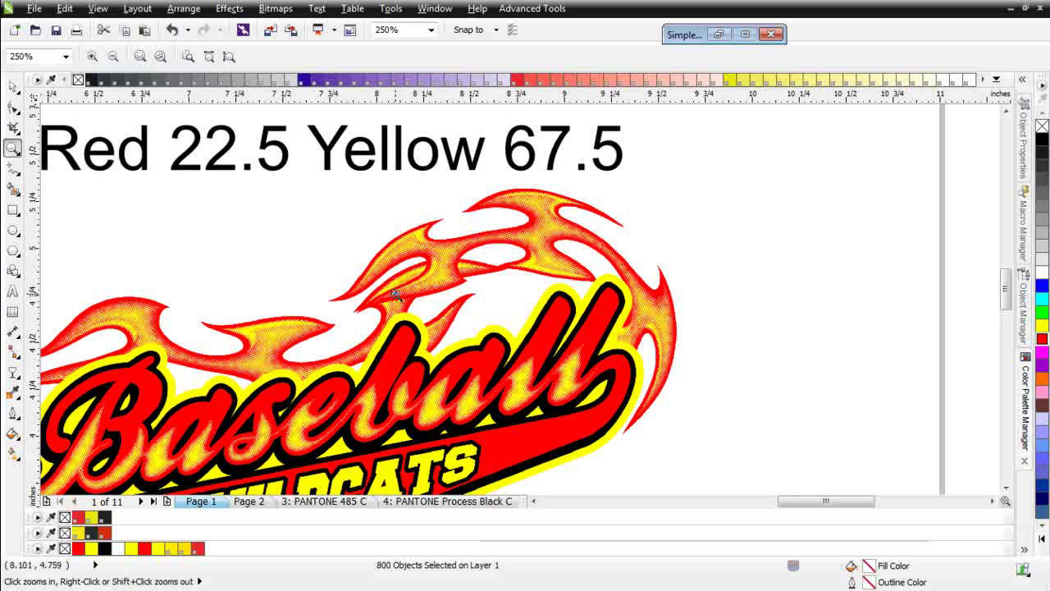
right_click(560, 476)
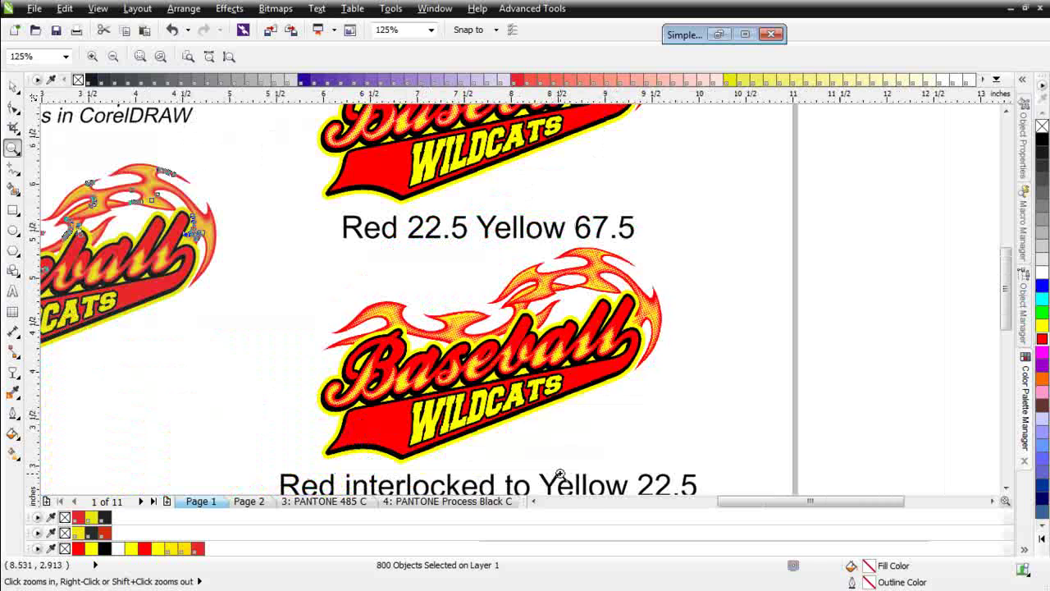
right_click(521, 299)
left_click(514, 312)
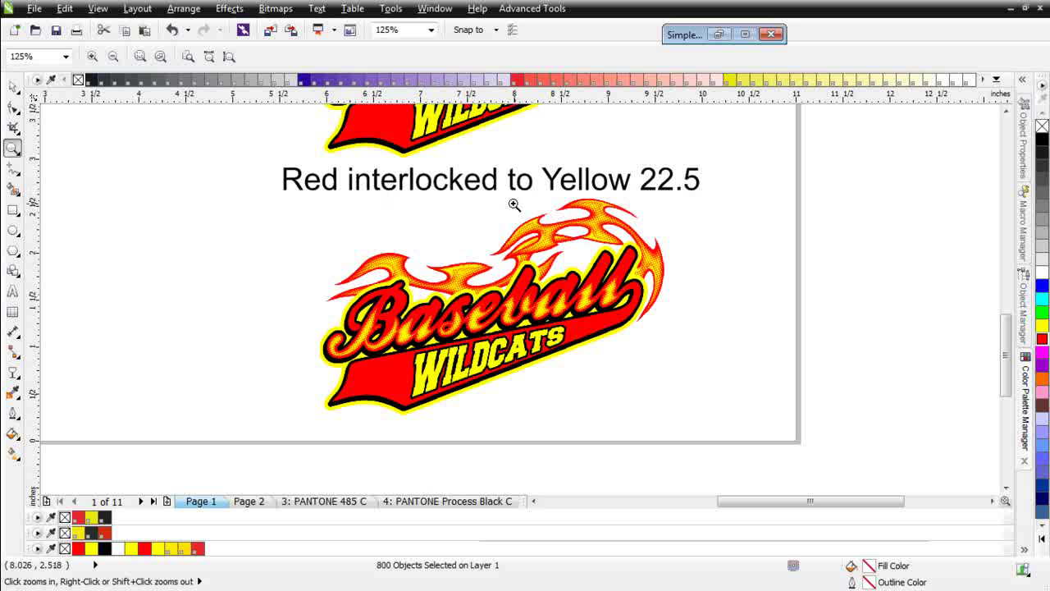
left_click_drag(514, 204, 588, 273)
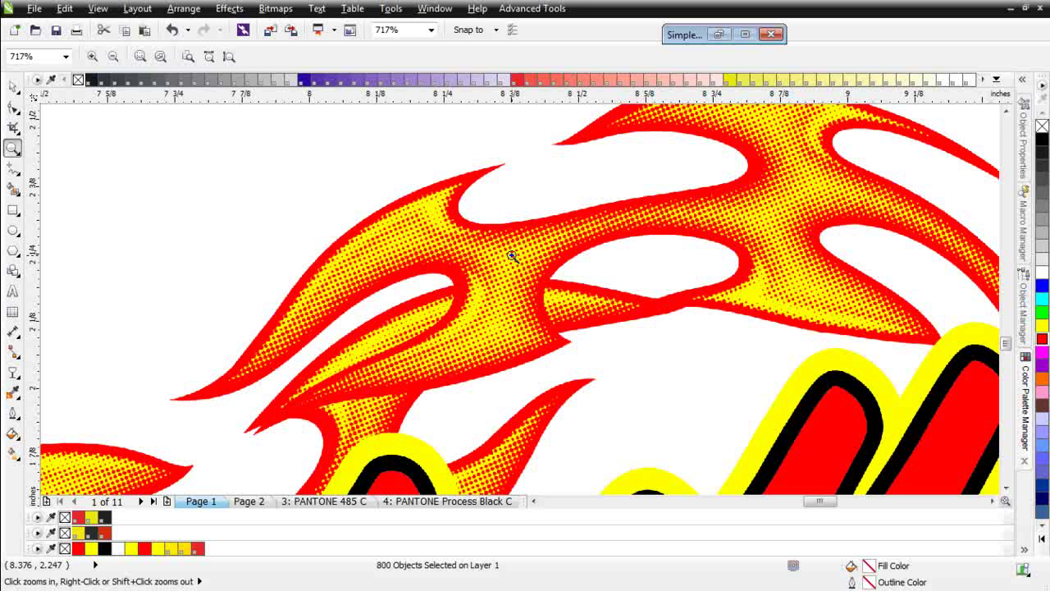
scroll(512, 256, "down", 2)
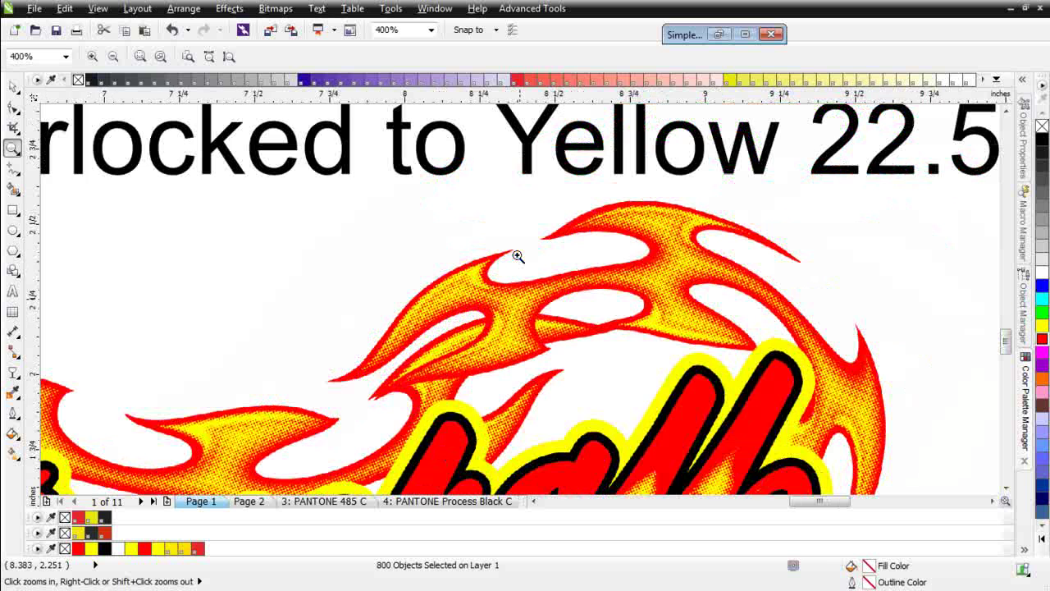
scroll(518, 256, "down", 1)
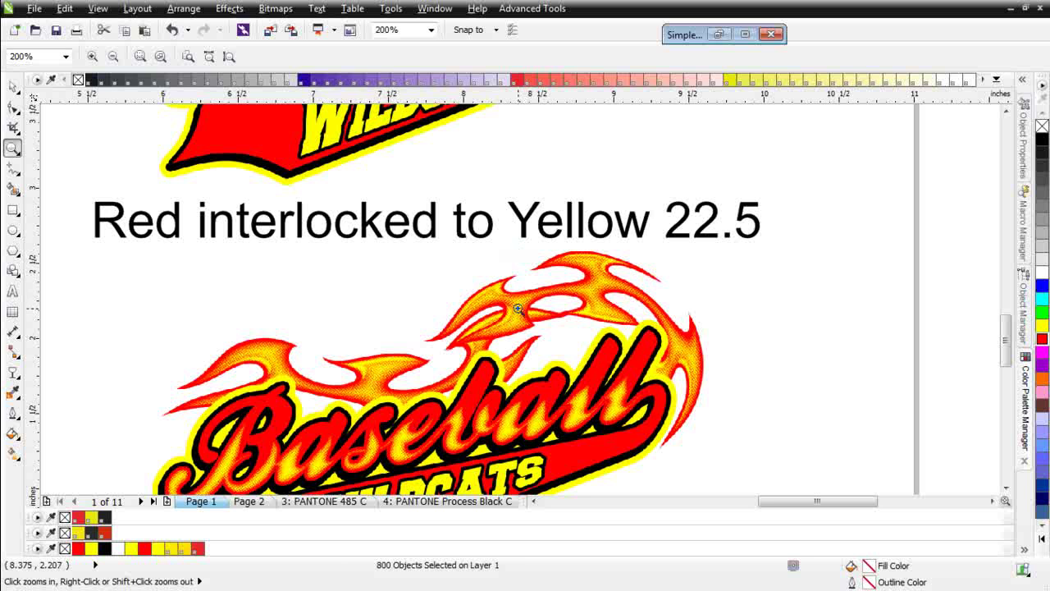
Go to page 5, the red separation, and frame the Baseball Wildcats artwork.
left_click(456, 504)
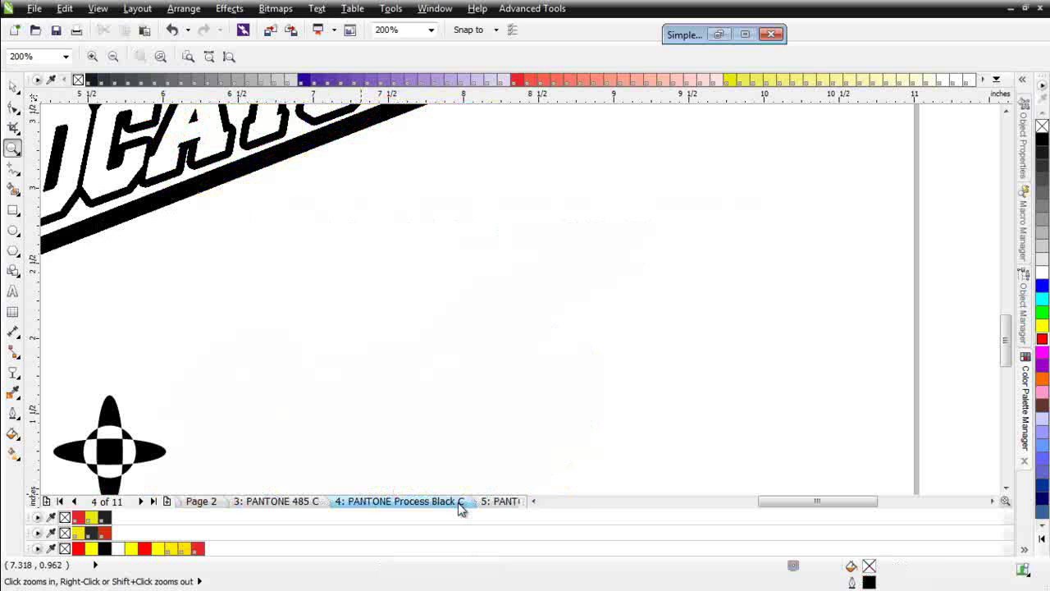
left_click(499, 504)
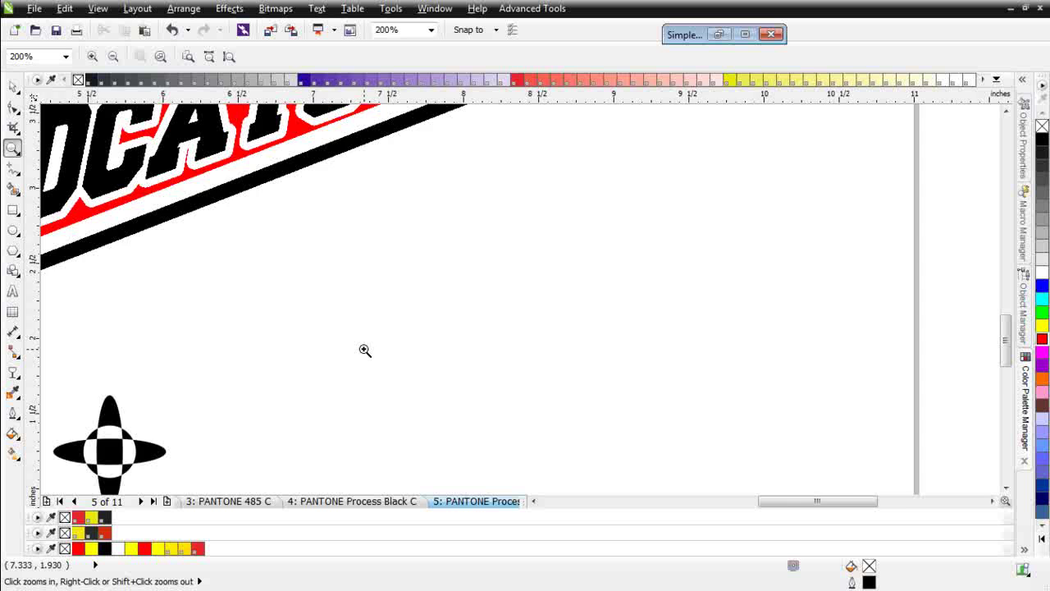
right_click(520, 300)
right_click(459, 201)
left_click(517, 299)
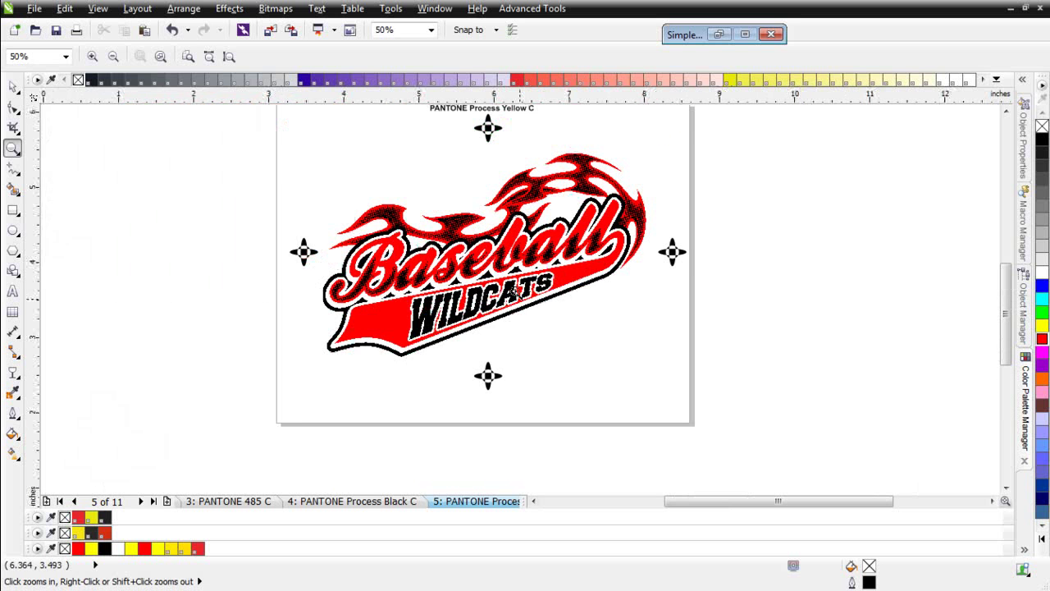
Recolour the monochrome halftone bitmap white, test-move it aside, and undo the move.
left_click(12, 85)
left_click(346, 246)
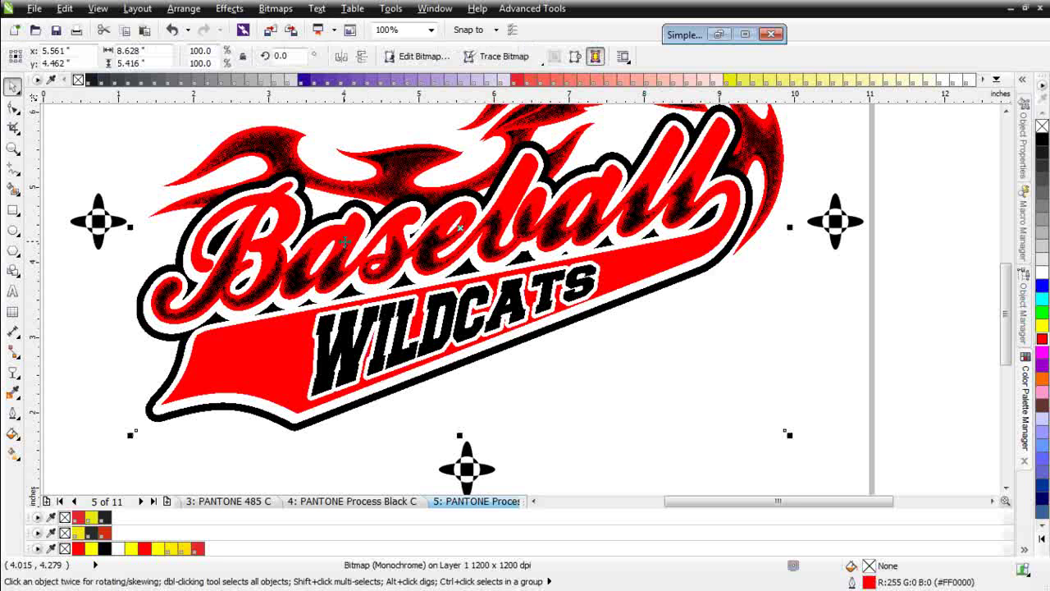
left_click(344, 242)
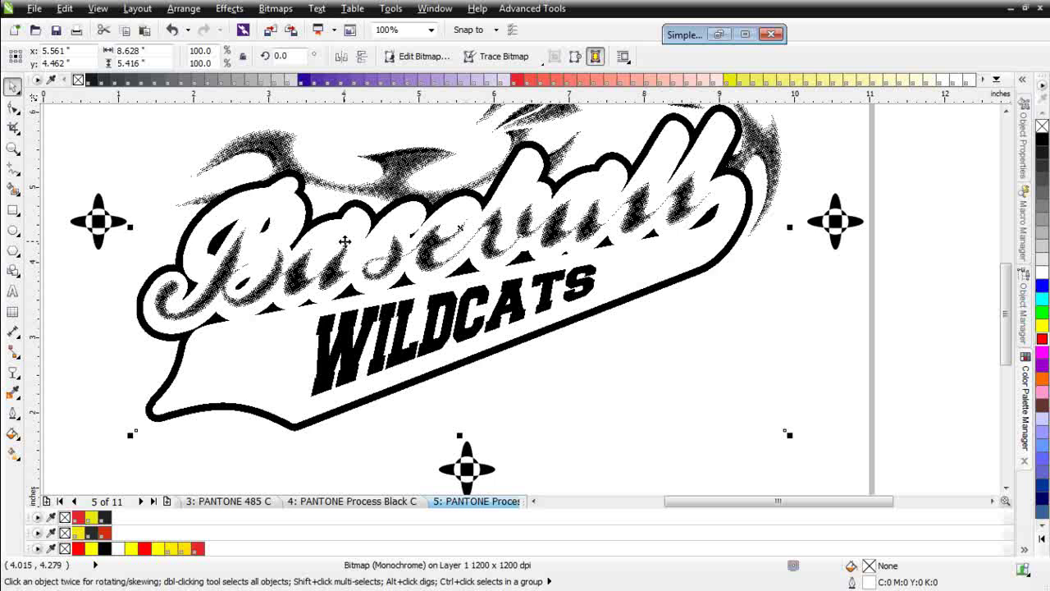
left_click_drag(345, 241, 572, 311)
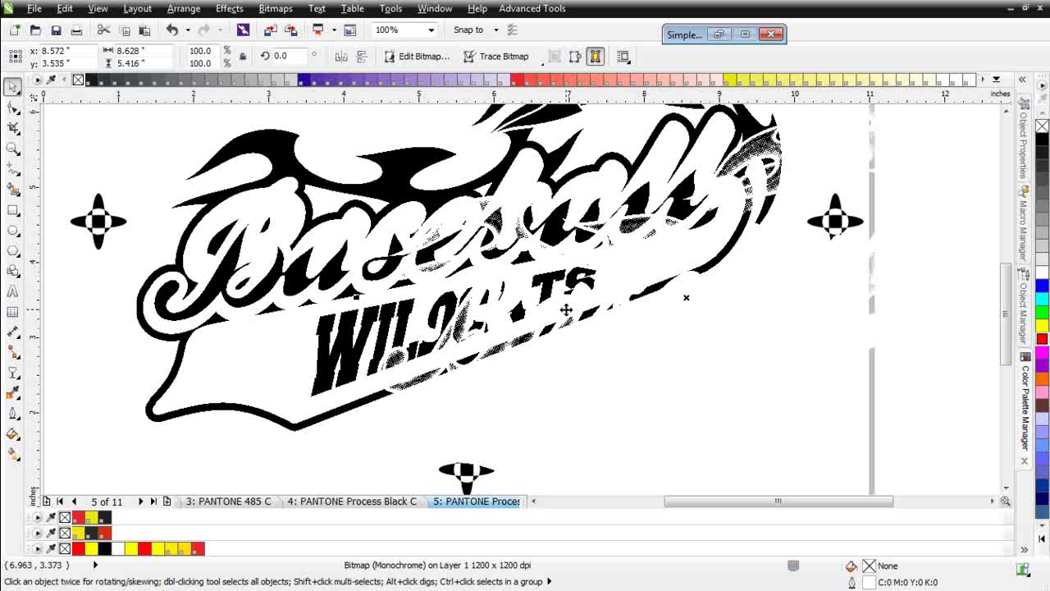
key("ctrl+z")
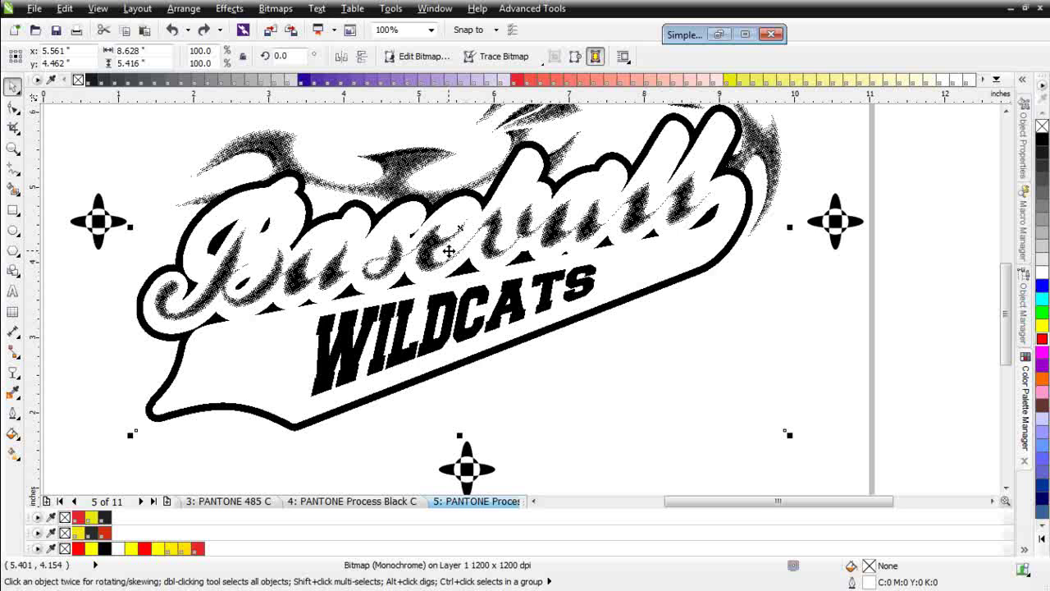
Zoom to 800% and back to 400% to inspect red dots over the black lettering shading.
scroll(519, 300, "up", 1)
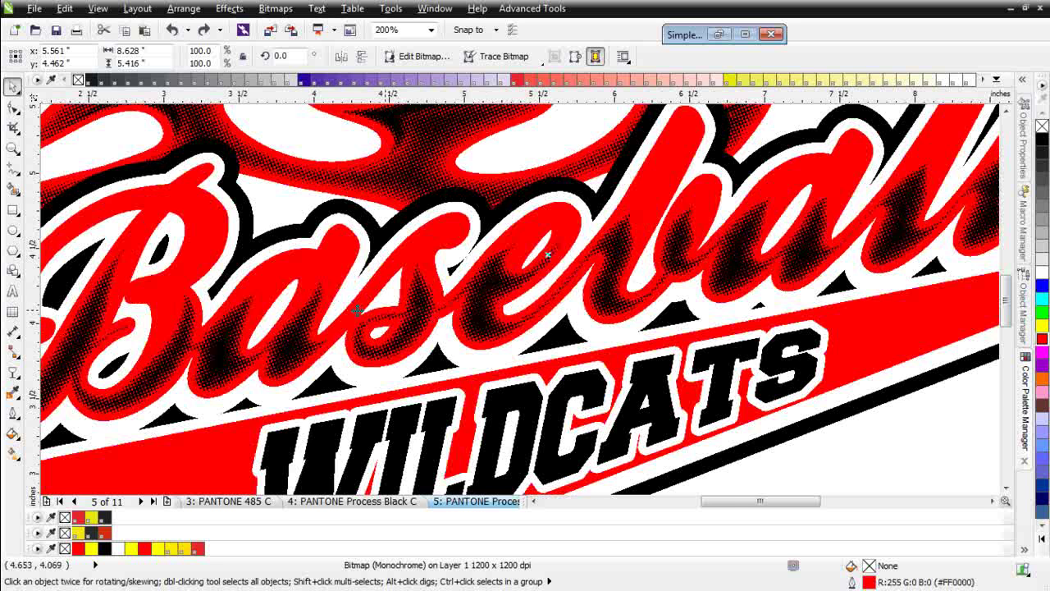
scroll(418, 369, "up", 2)
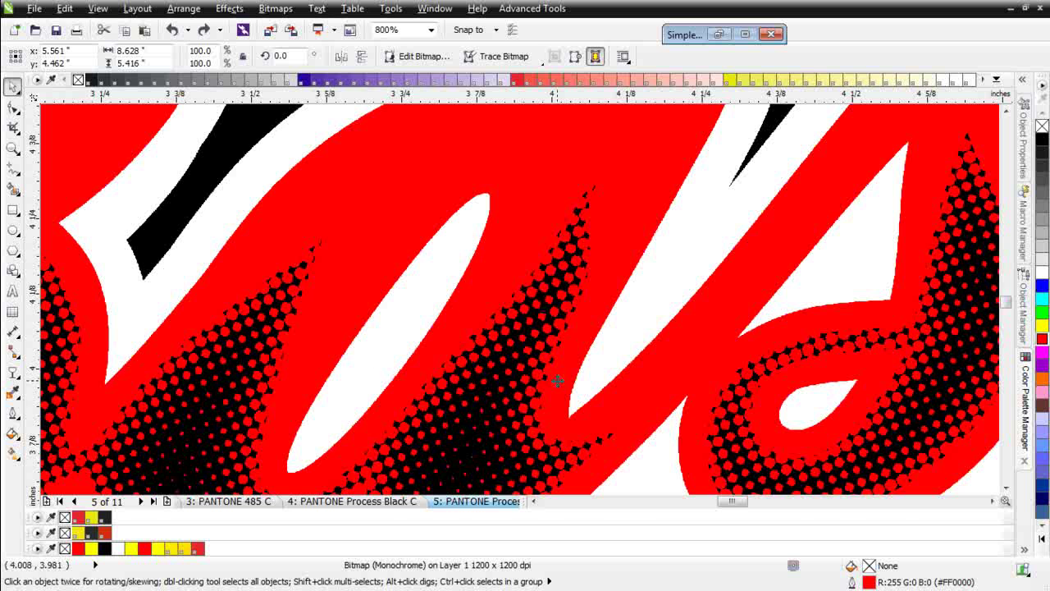
scroll(480, 361, "down", 1)
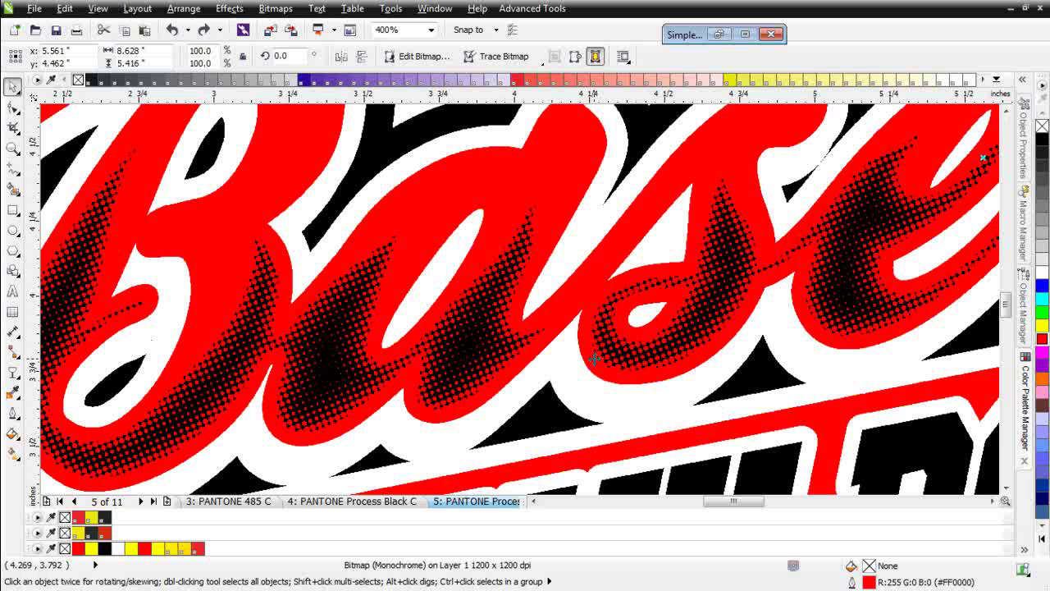